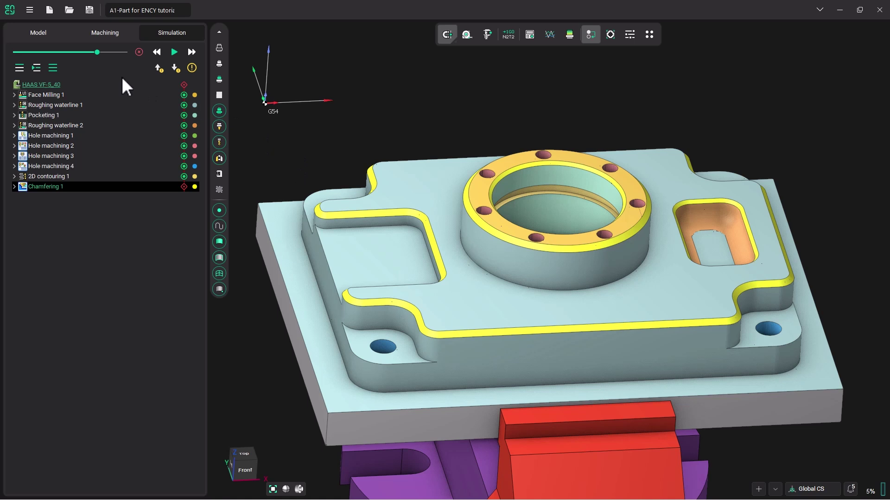
- Select the Part in the model tree of the model workspace
{"action": "left_click", "coordinate": [34, 32]}
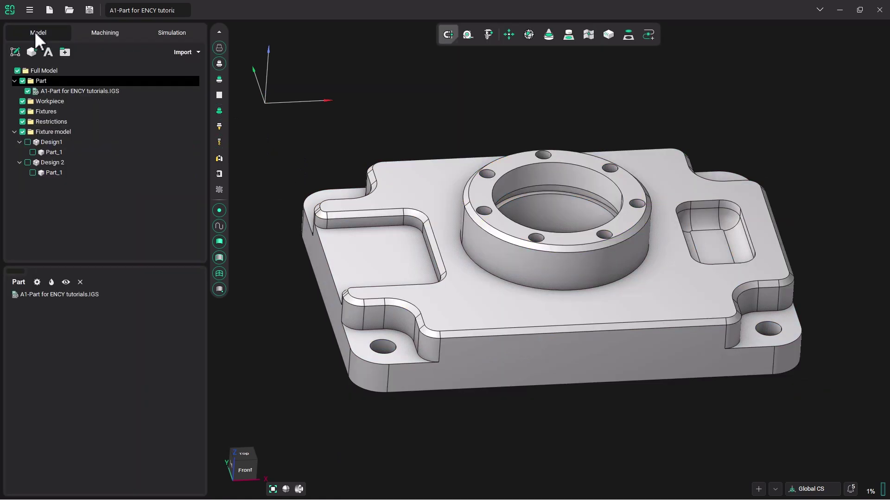
{"action": "left_click", "coordinate": [47, 72]}
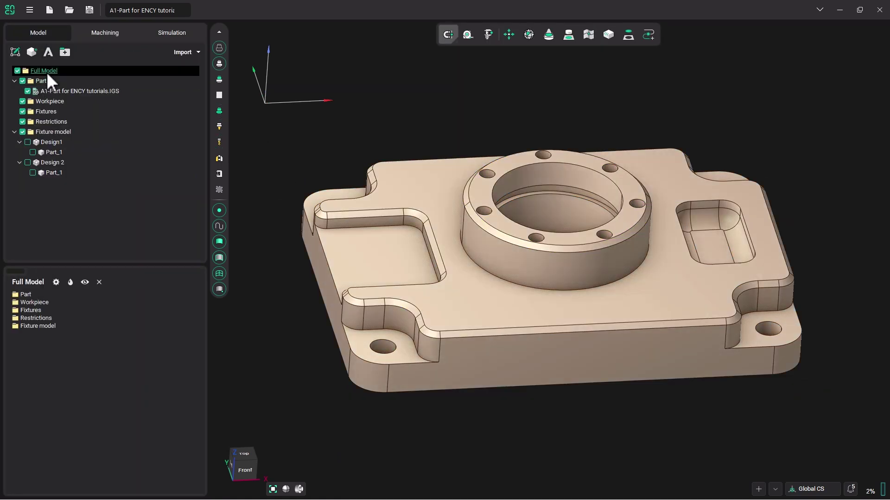
{"action": "left_click", "coordinate": [43, 79]}
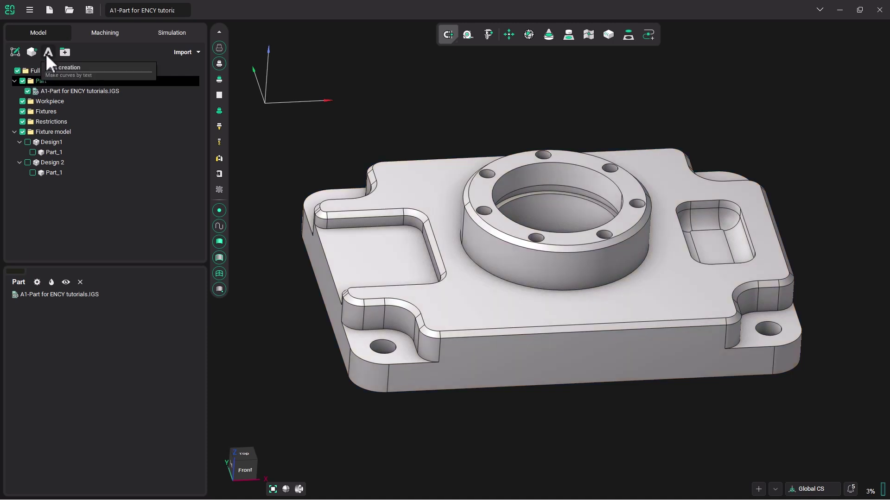
- Create two-line text curves, 'en' over 'cy', with letter height 15
{"action": "left_click", "coordinate": [48, 52]}
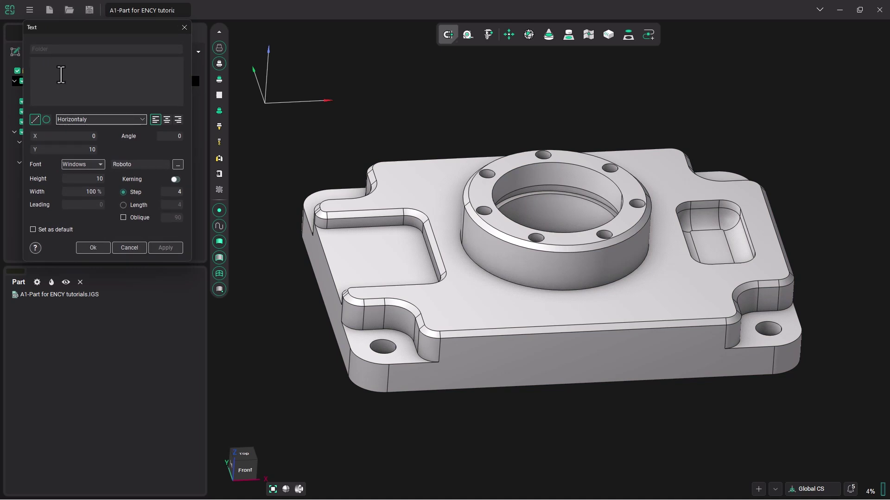
{"action": "type", "text": "en"}
{"action": "key", "text": "Return"}
{"action": "type", "text": "cy"}
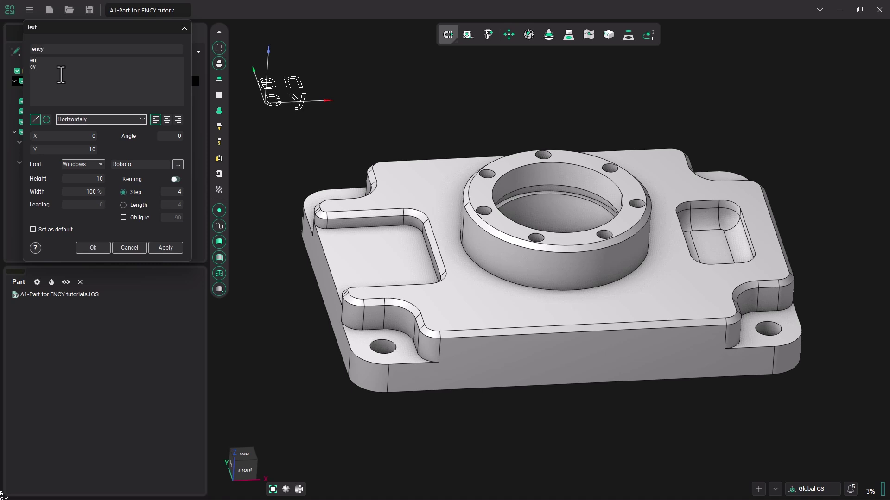
{"action": "middle_click_drag", "start_coordinate": [331, 136], "coordinate": [354, 143]}
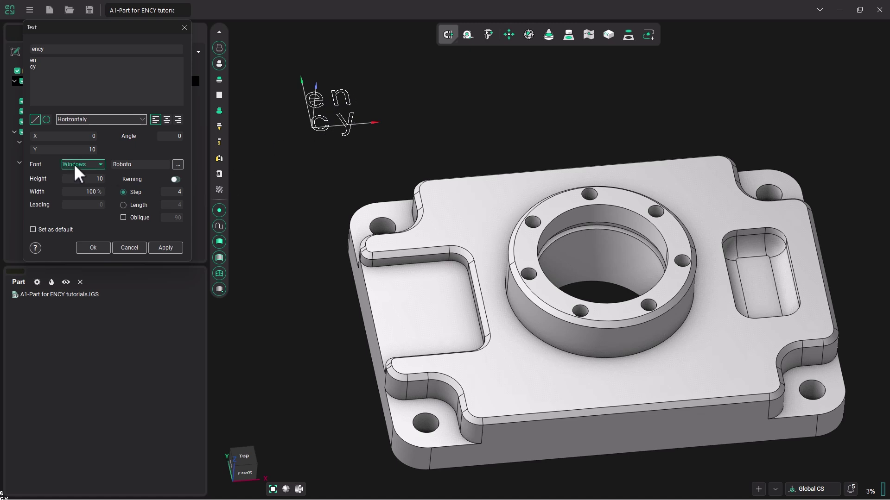
{"action": "left_click", "coordinate": [97, 180]}
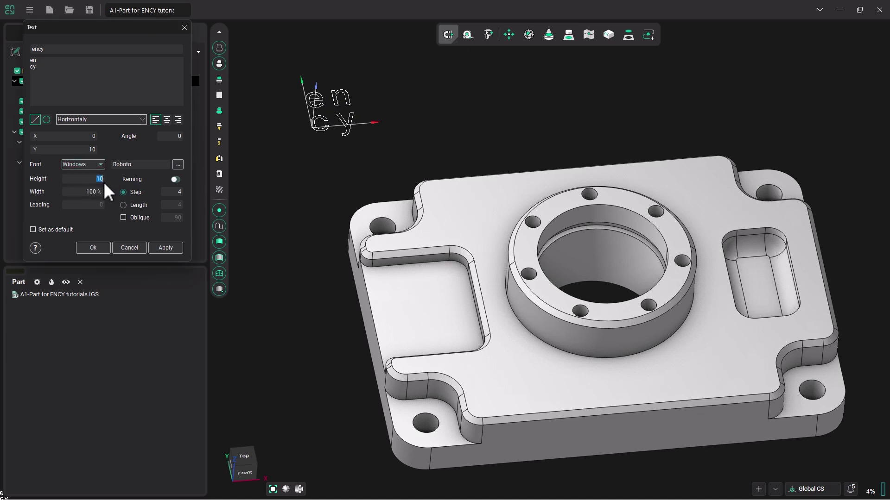
{"action": "key", "text": "Up"}
{"action": "key", "text": "Up"}
{"action": "key", "text": "Up"}
{"action": "key", "text": "Up"}
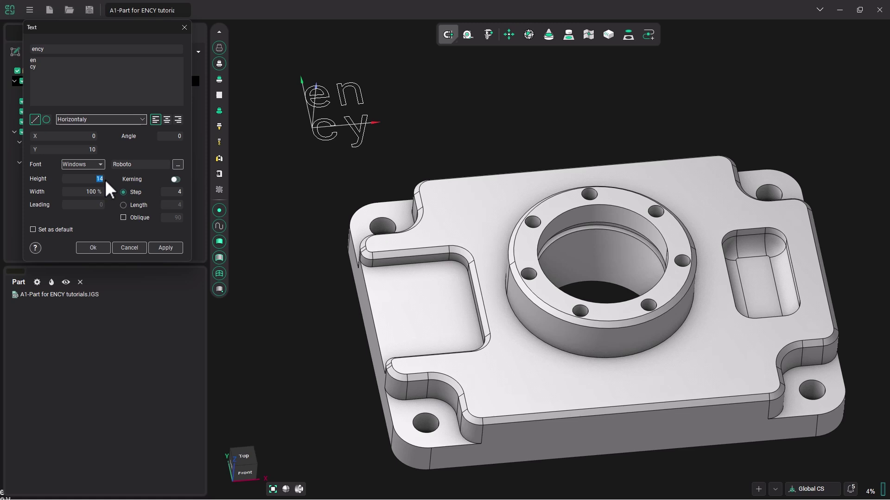
{"action": "key", "text": "Up"}
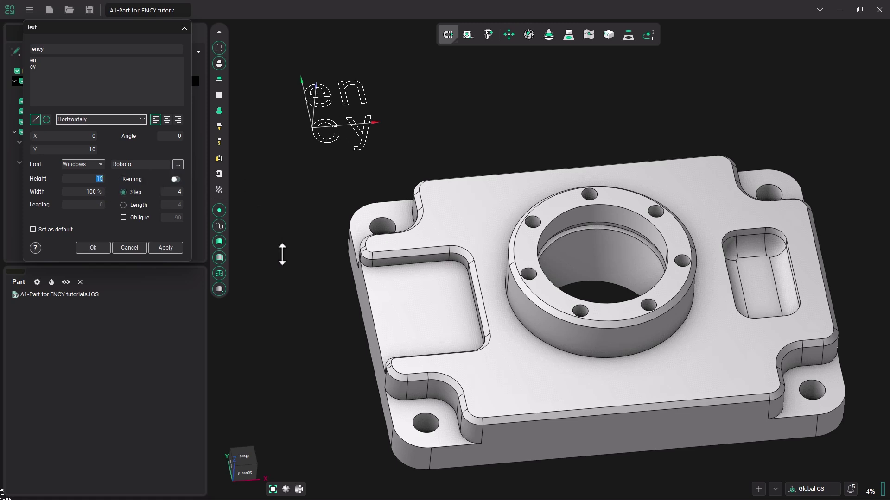
- From the top view, position the text at X 19, Y -70 inside the left pocket
{"action": "left_click", "coordinate": [249, 456]}
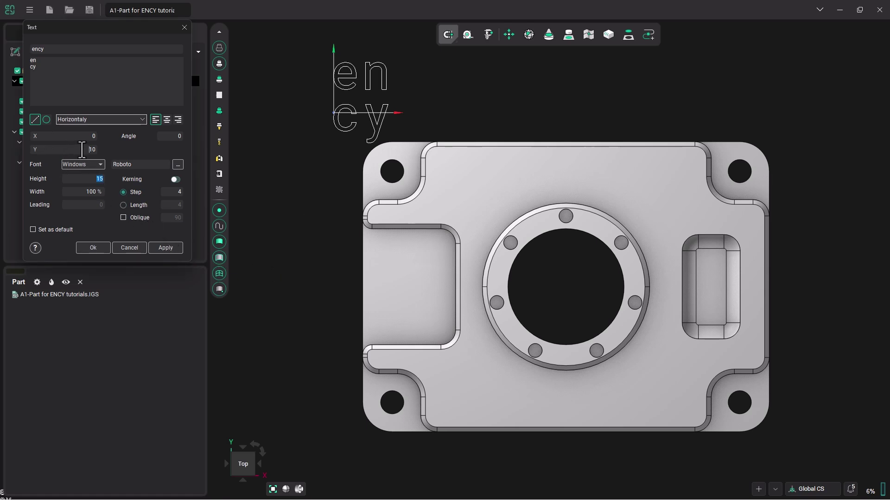
{"action": "scroll", "coordinate": [83, 151], "scroll_direction": "down", "scroll_amount": 1}
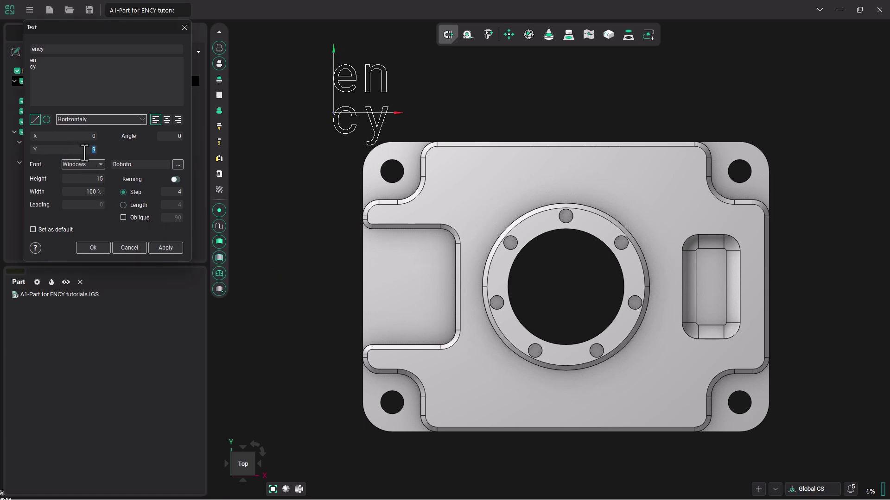
{"action": "scroll", "coordinate": [86, 152], "scroll_direction": "down", "scroll_amount": 17}
{"action": "scroll", "coordinate": [87, 151], "scroll_direction": "down", "scroll_amount": 20}
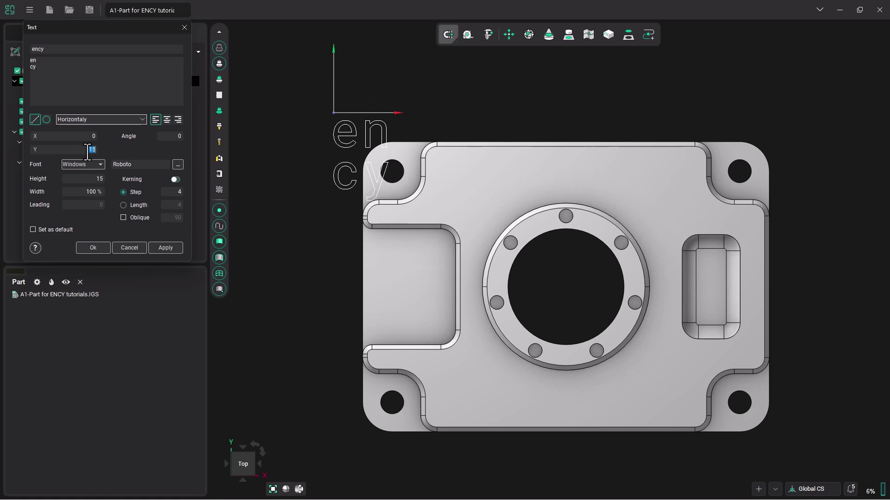
{"action": "scroll", "coordinate": [87, 151], "scroll_direction": "down", "scroll_amount": 20}
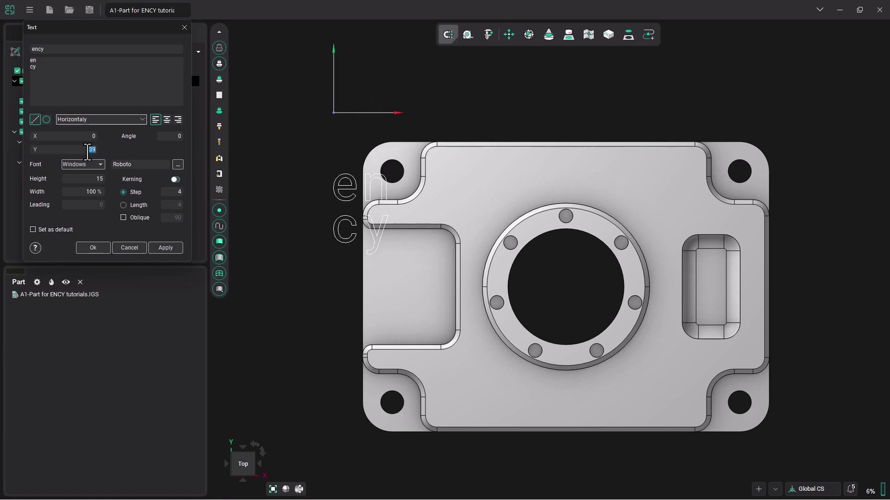
{"action": "scroll", "coordinate": [87, 152], "scroll_direction": "down", "scroll_amount": 11}
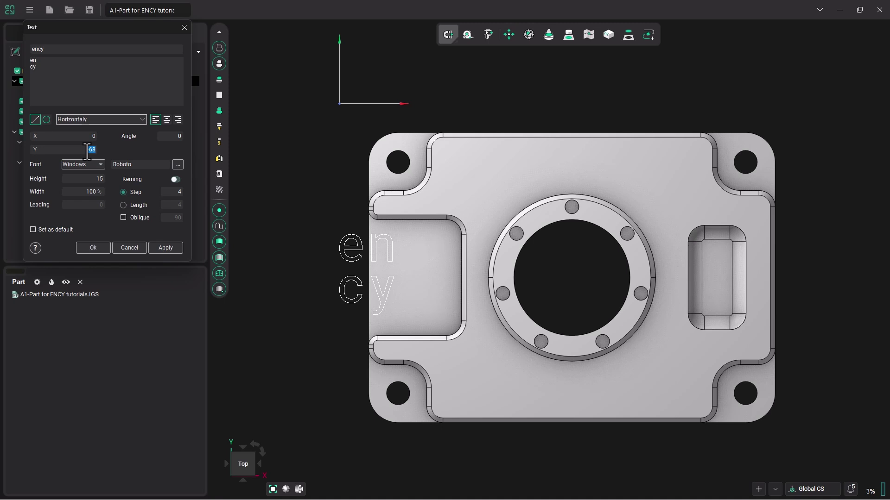
{"action": "scroll", "coordinate": [88, 151], "scroll_direction": "down", "scroll_amount": 1}
{"action": "scroll", "coordinate": [88, 151], "scroll_direction": "down", "scroll_amount": 1}
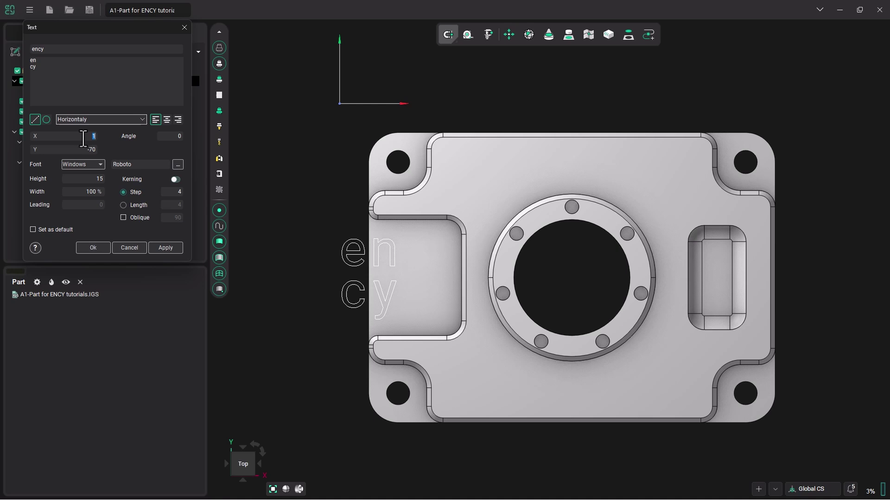
{"action": "scroll", "coordinate": [83, 139], "scroll_direction": "up", "scroll_amount": 12}
{"action": "scroll", "coordinate": [84, 138], "scroll_direction": "up", "scroll_amount": 7}
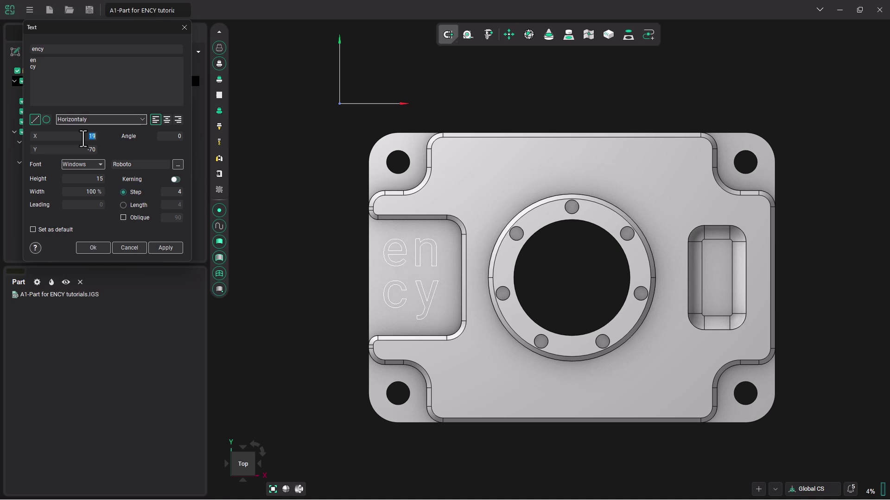
- Apply the 'ency' text, then add an Engraving 1 operation after Chamfering 1
{"action": "left_click", "coordinate": [165, 249]}
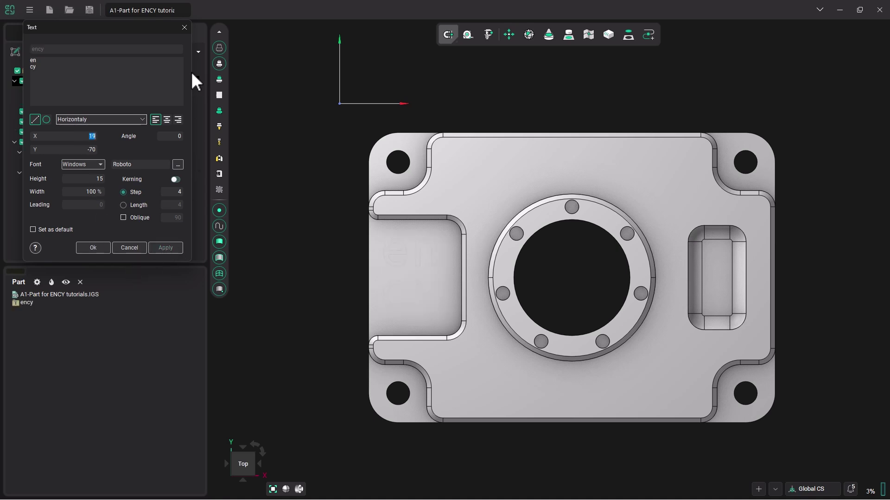
{"action": "left_click", "coordinate": [184, 27]}
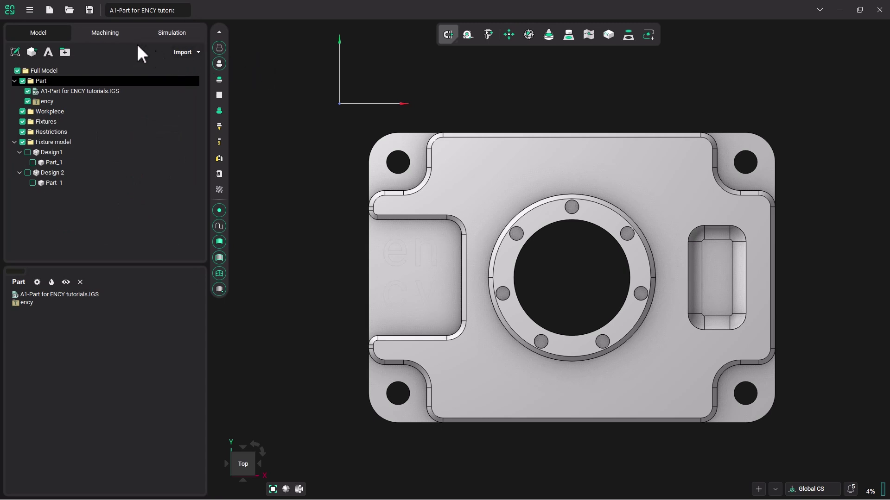
{"action": "left_click", "coordinate": [112, 31]}
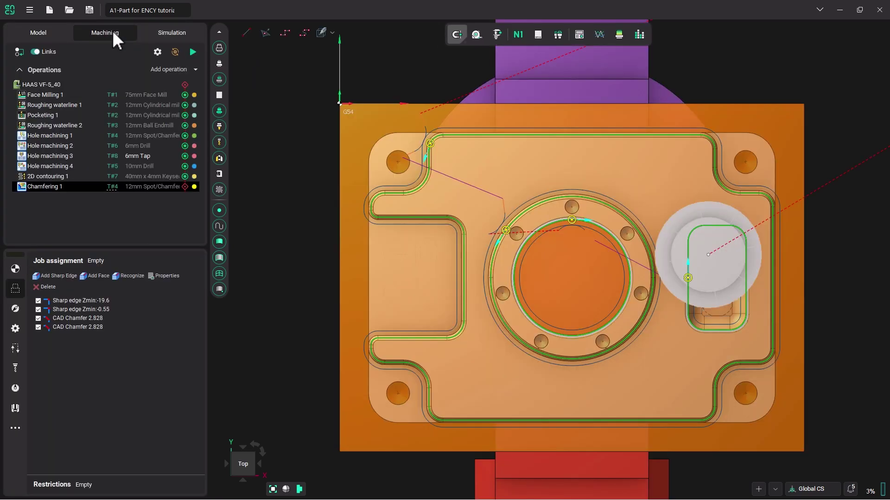
{"action": "left_click", "coordinate": [194, 70]}
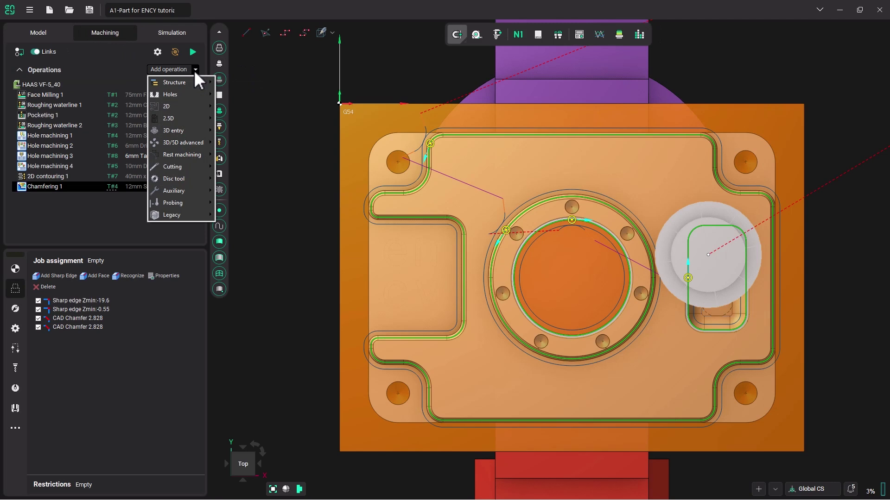
{"action": "mouse_move", "coordinate": [191, 106]}
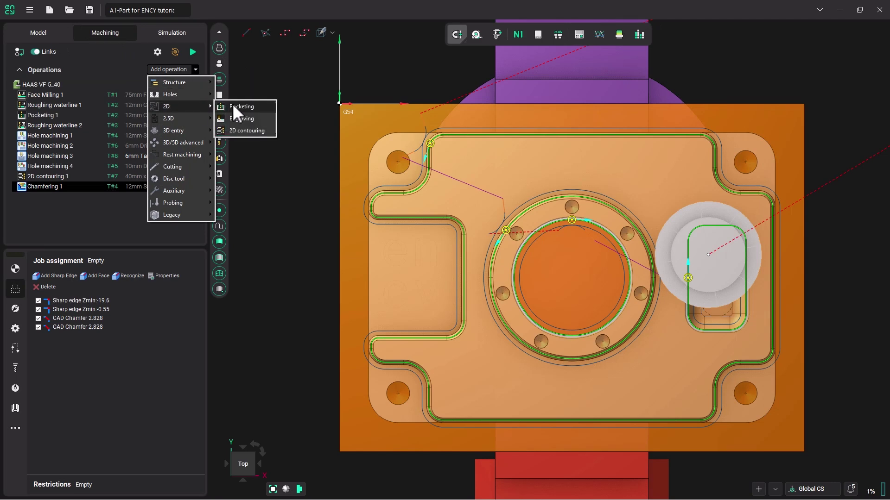
{"action": "left_click", "coordinate": [236, 118]}
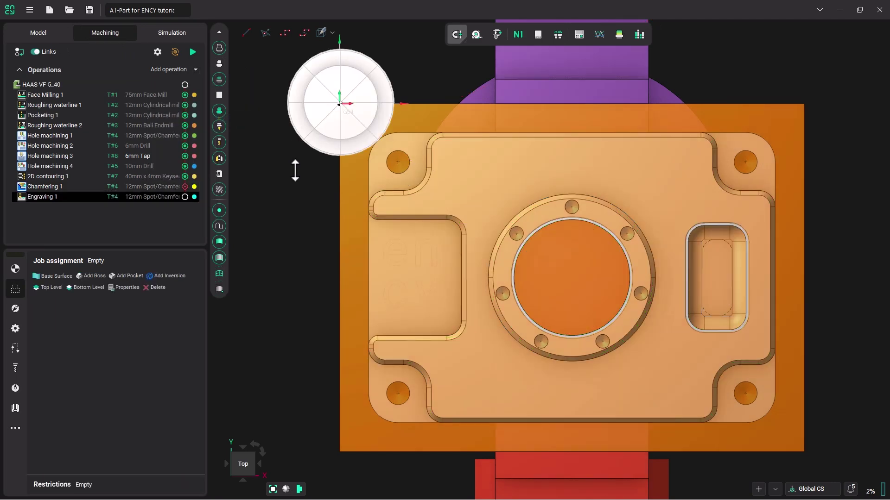
{"action": "right_click_drag", "start_coordinate": [297, 173], "coordinate": [298, 129]}
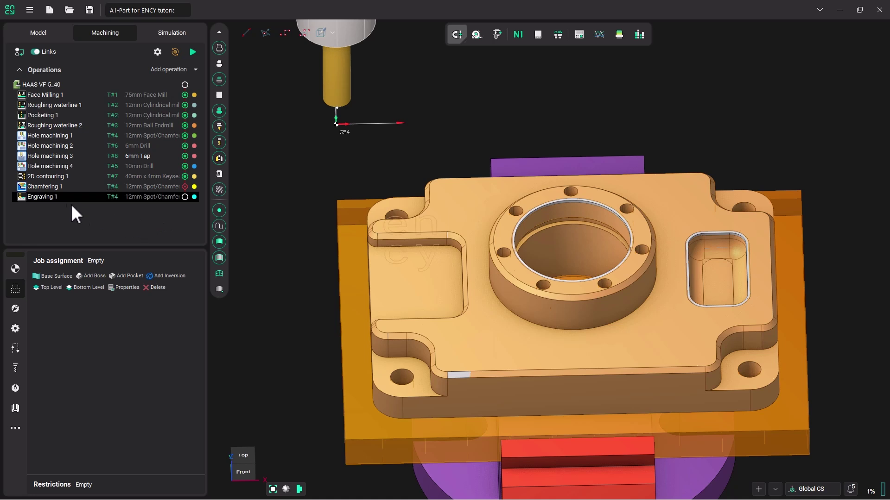
- In Engraving 1's parameters, add a new Engraver-group tool to the Tutorial library
{"action": "double_click", "coordinate": [41, 197]}
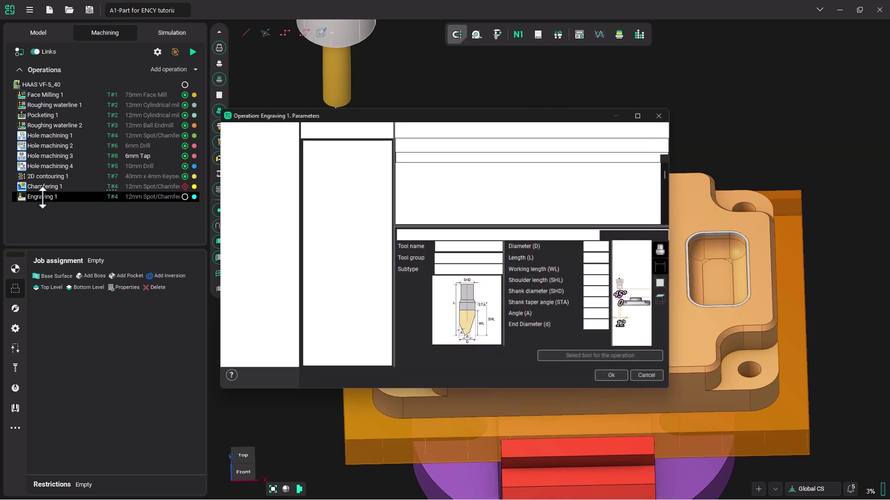
{"action": "left_click", "coordinate": [336, 171]}
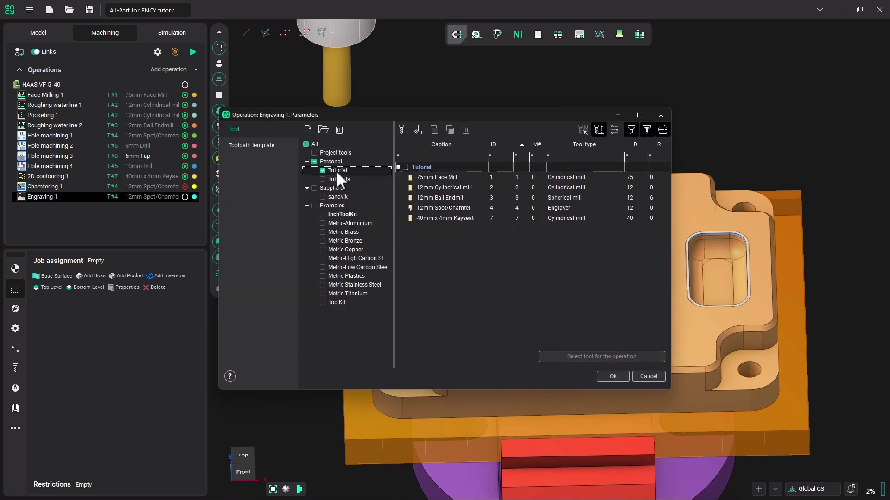
{"action": "left_click", "coordinate": [402, 129]}
{"action": "left_click", "coordinate": [494, 259]}
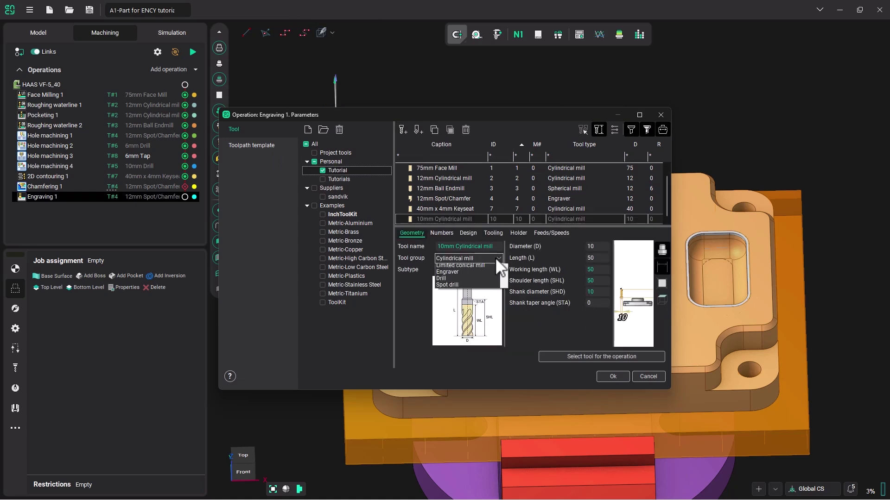
{"action": "left_click", "coordinate": [462, 313]}
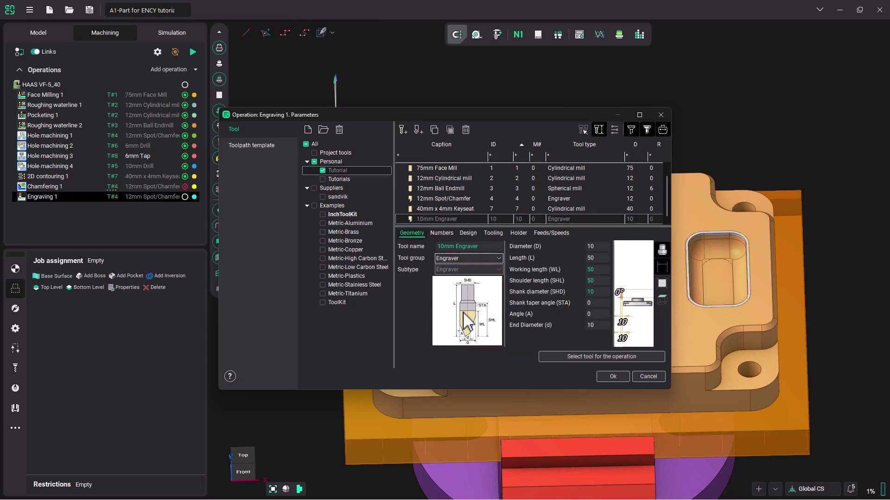
- Name the tool 8mm Engraver with diameter 8, end diameter 0 and angle 40
{"action": "left_click_drag", "start_coordinate": [447, 247], "coordinate": [435, 249]}
{"action": "type", "text": "8"}
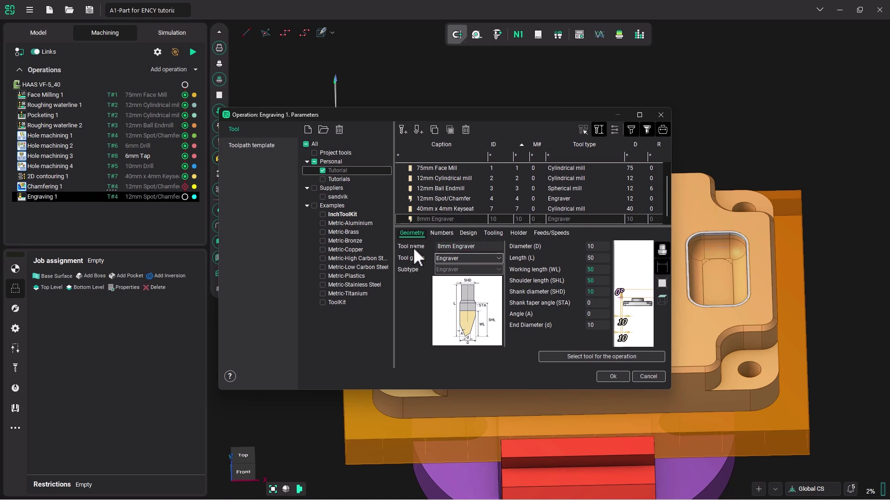
{"action": "left_click", "coordinate": [571, 246]}
{"action": "type", "text": "8"}
{"action": "double_click", "coordinate": [594, 326]}
{"action": "double_click", "coordinate": [593, 314]}
{"action": "type", "text": "40"}
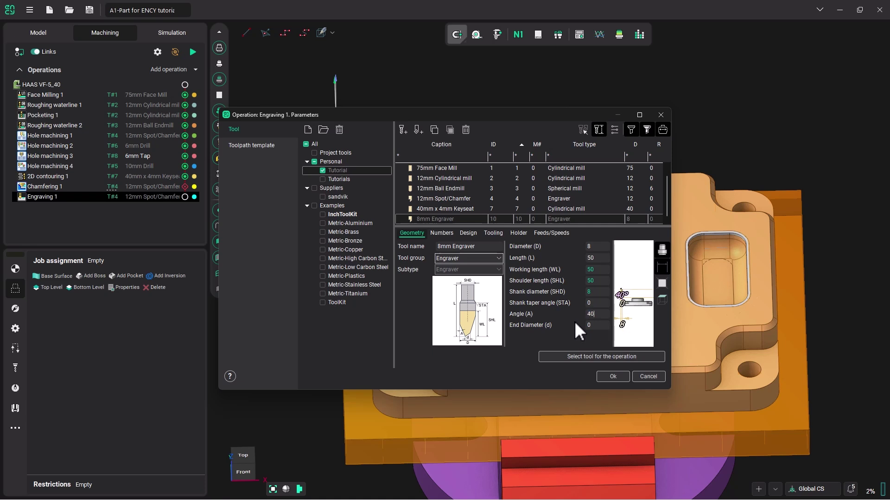
{"action": "left_click_drag", "start_coordinate": [624, 308], "coordinate": [637, 301]}
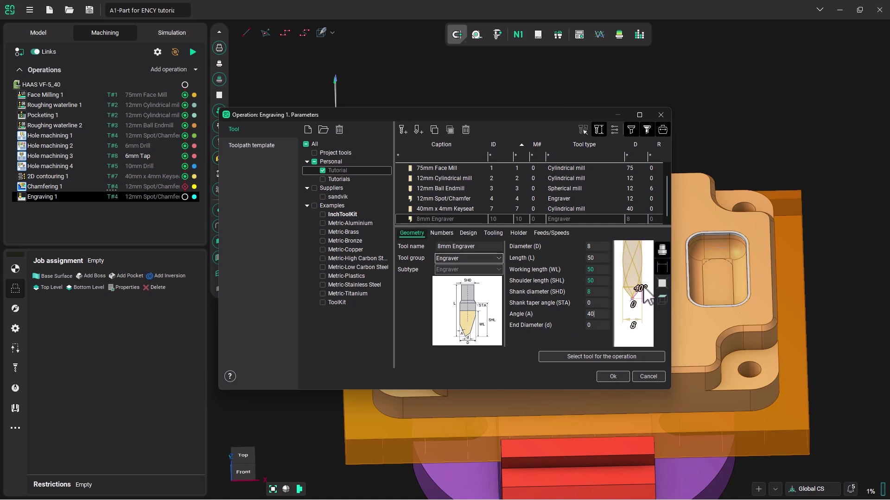
- Choose Tool Holder LD22 L59 from the project holders for the 8mm Engraver
{"action": "left_click", "coordinate": [518, 232]}
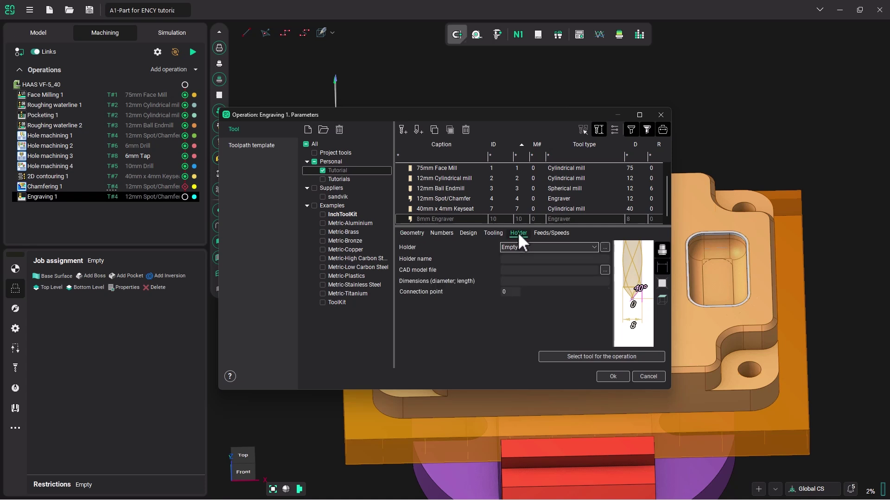
{"action": "left_click", "coordinate": [604, 247]}
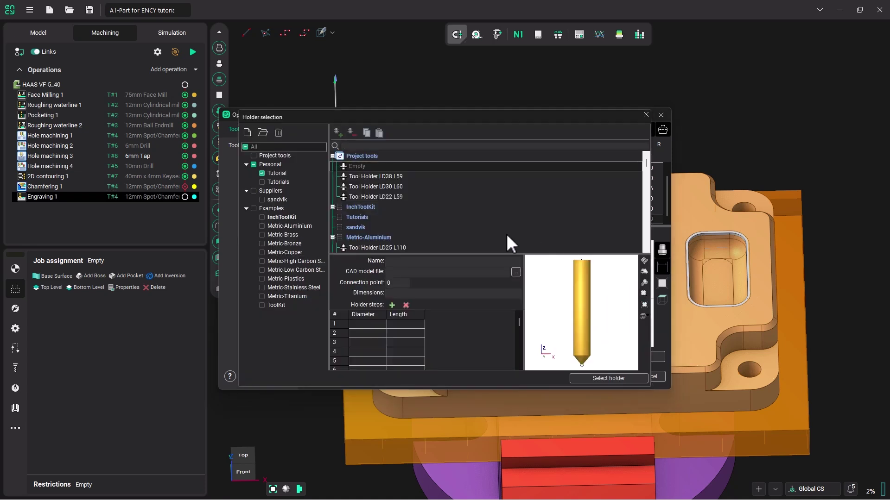
{"action": "left_click", "coordinate": [388, 194]}
{"action": "left_click", "coordinate": [377, 186]}
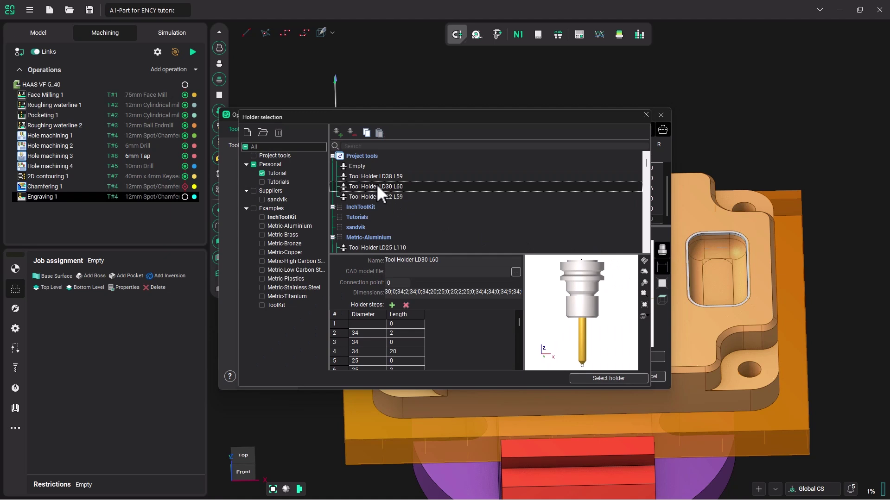
{"action": "left_click", "coordinate": [384, 194]}
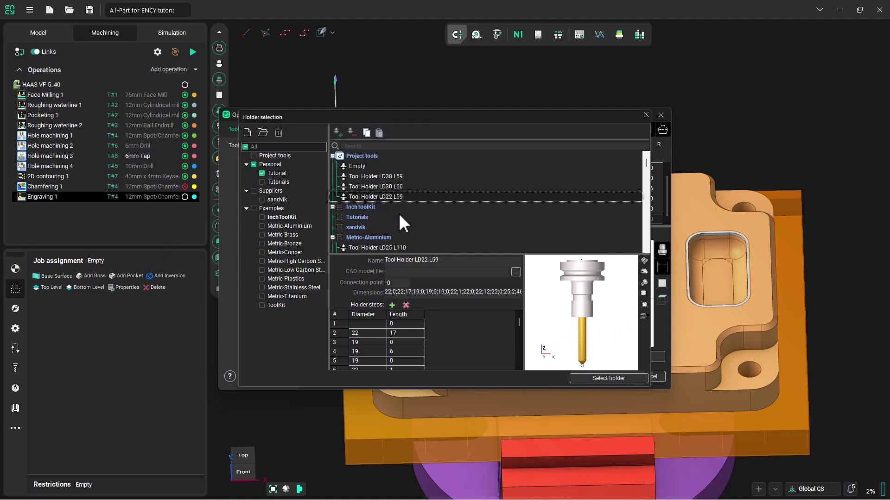
{"action": "left_click", "coordinate": [609, 378]}
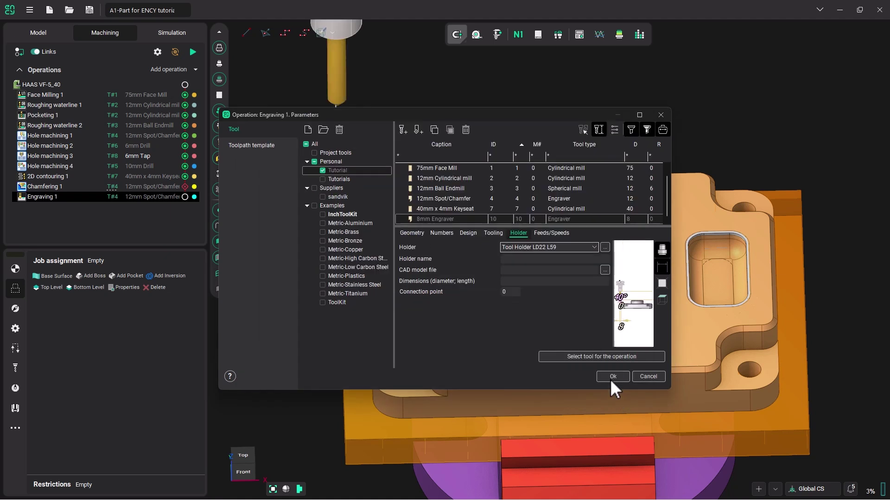
- Set 6000 rpm and 800 working feed, and assign T#10 8mm Engraver to Engraving 1
{"action": "left_click", "coordinate": [551, 233]}
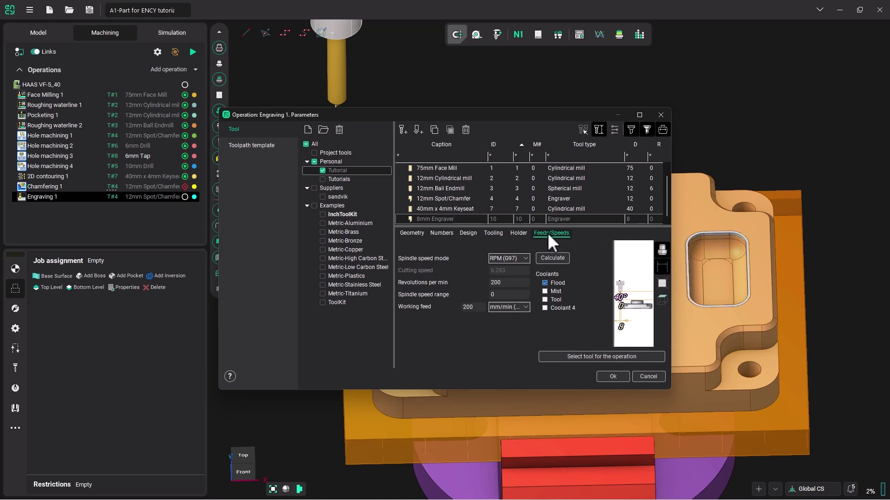
{"action": "double_click", "coordinate": [509, 282]}
{"action": "type", "text": "6000"}
{"action": "double_click", "coordinate": [468, 306]}
{"action": "left_click", "coordinate": [584, 358]}
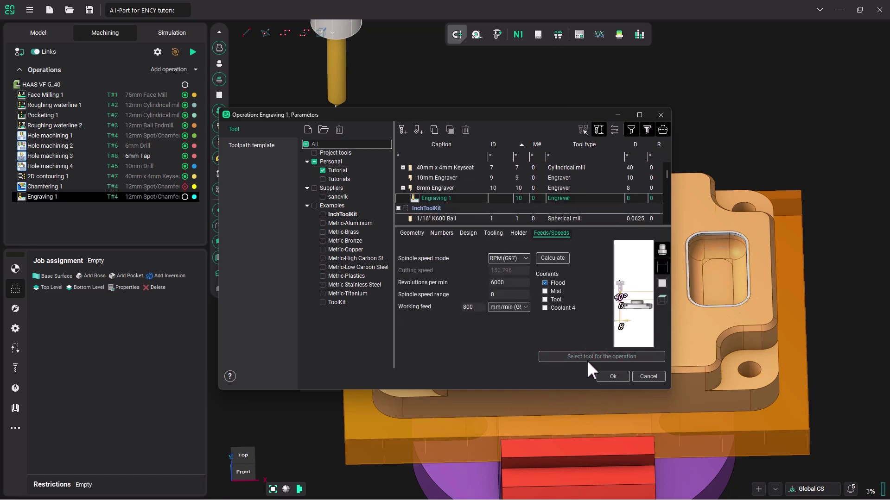
{"action": "left_click", "coordinate": [612, 376]}
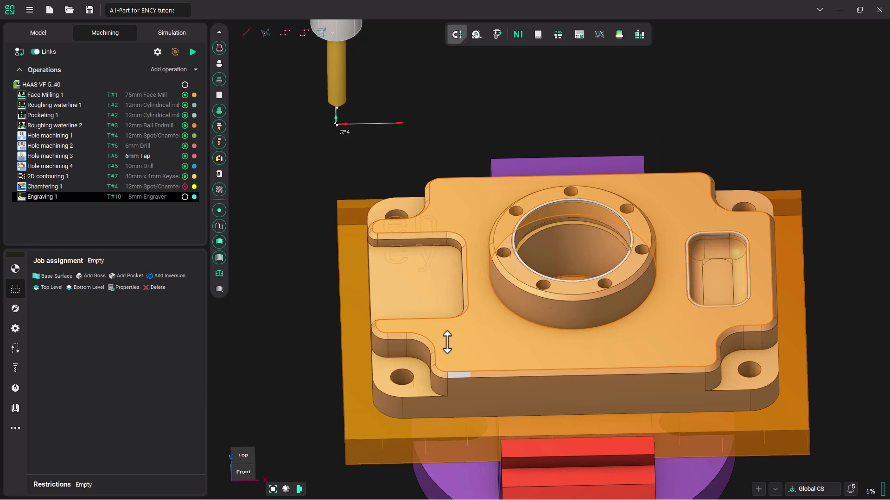
- Set the left pocket's flat floor as Engraving 1's Plane base surface
{"action": "scroll", "coordinate": [470, 347], "scroll_direction": "up", "scroll_amount": 3}
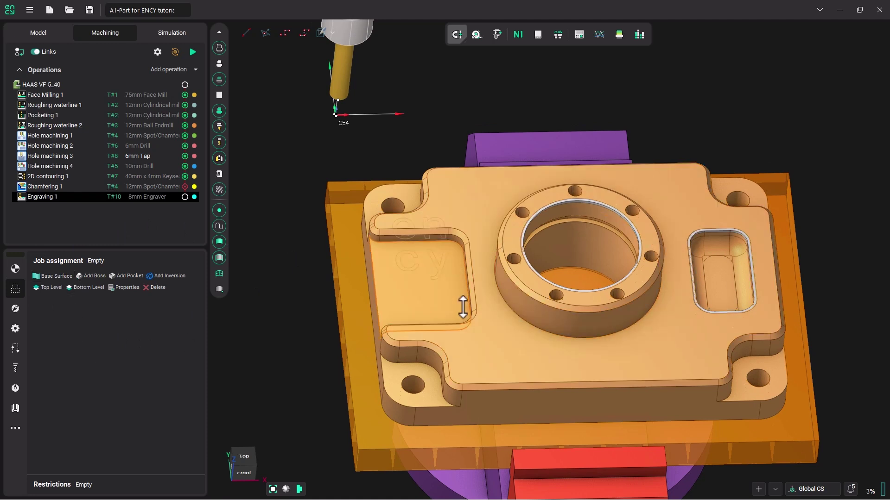
{"action": "left_click", "coordinate": [53, 276]}
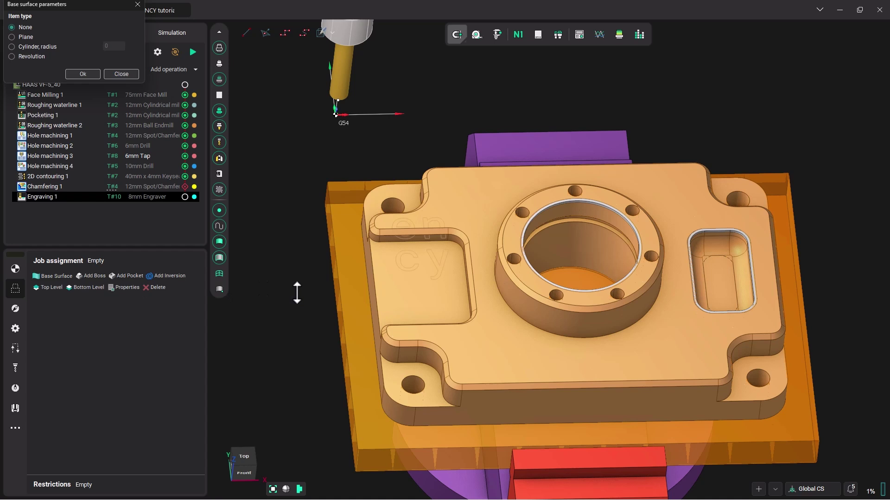
{"action": "left_click", "coordinate": [407, 296]}
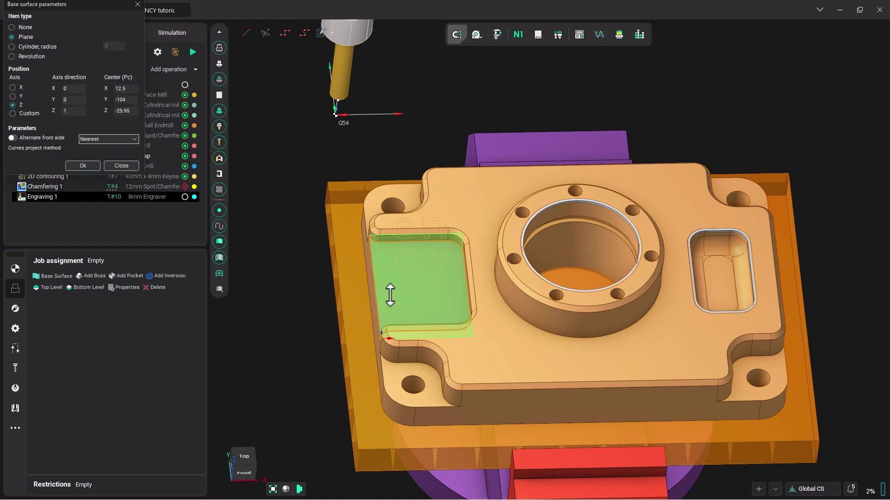
{"action": "left_click", "coordinate": [87, 165]}
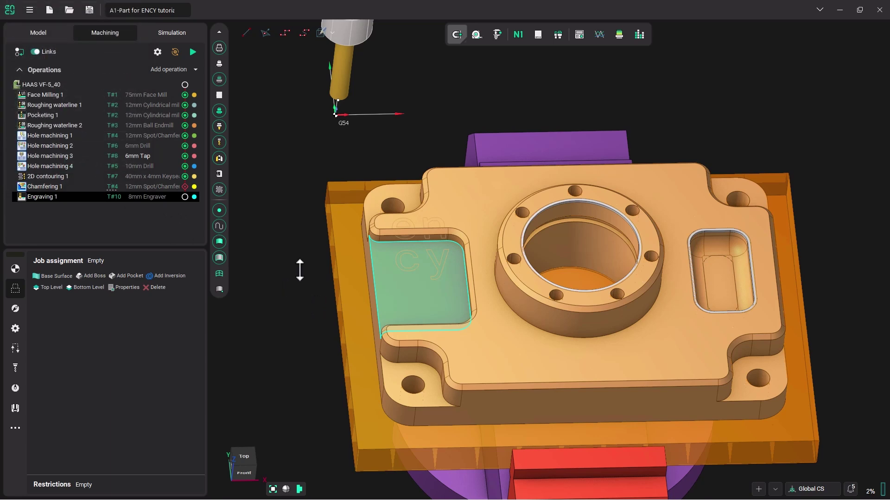
- Add the c, y, n and outer e letter outlines as pocket curves
{"action": "right_click_drag", "start_coordinate": [298, 268], "coordinate": [302, 302]}
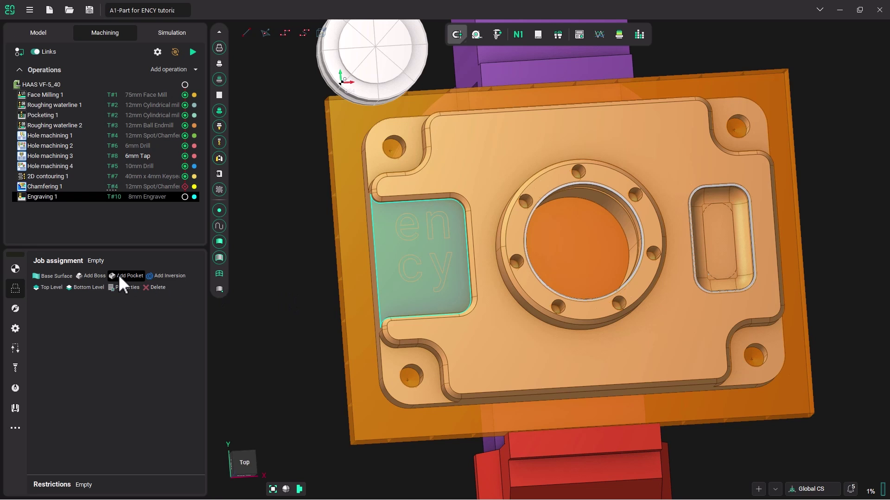
{"action": "left_click", "coordinate": [130, 276]}
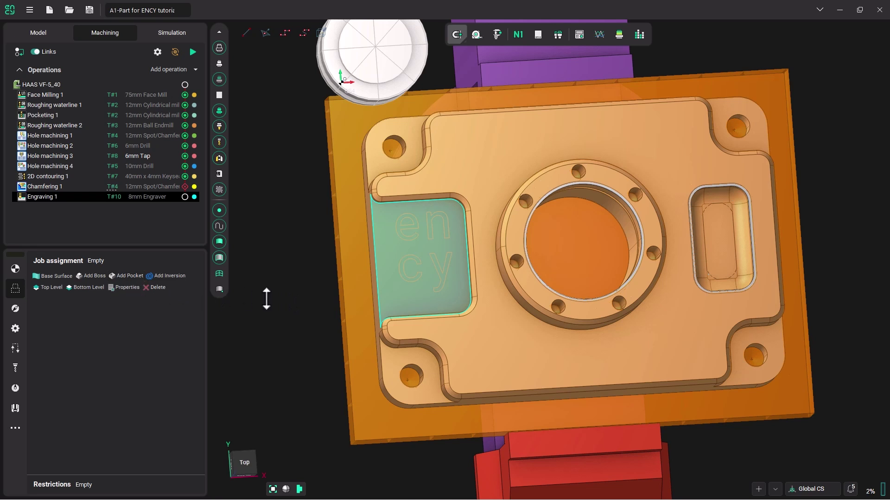
{"action": "left_click", "coordinate": [407, 281]}
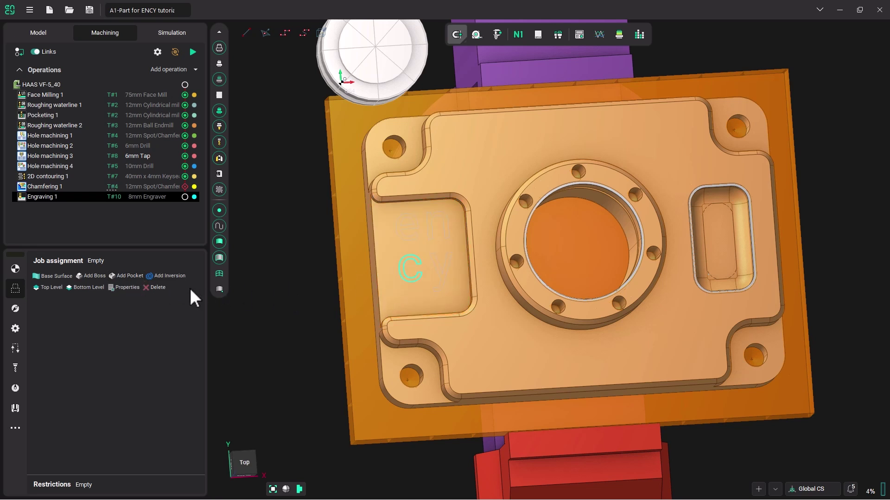
{"action": "left_click", "coordinate": [132, 274]}
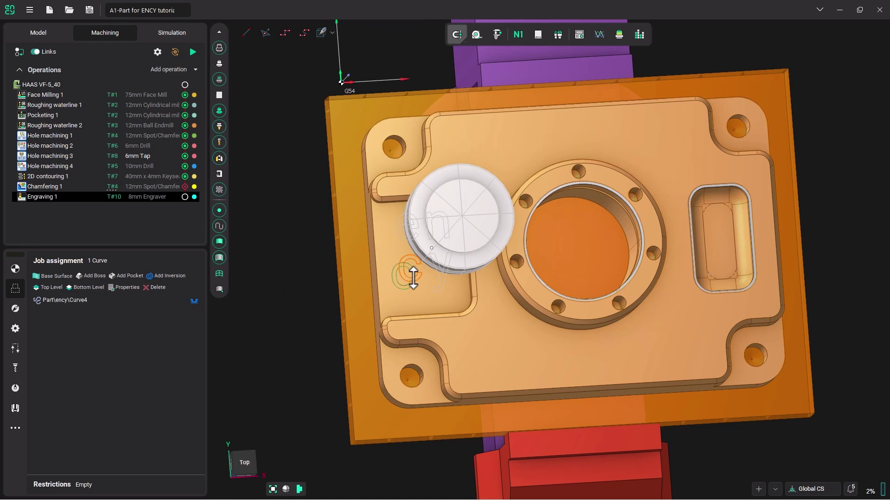
{"action": "left_click", "coordinate": [445, 281]}
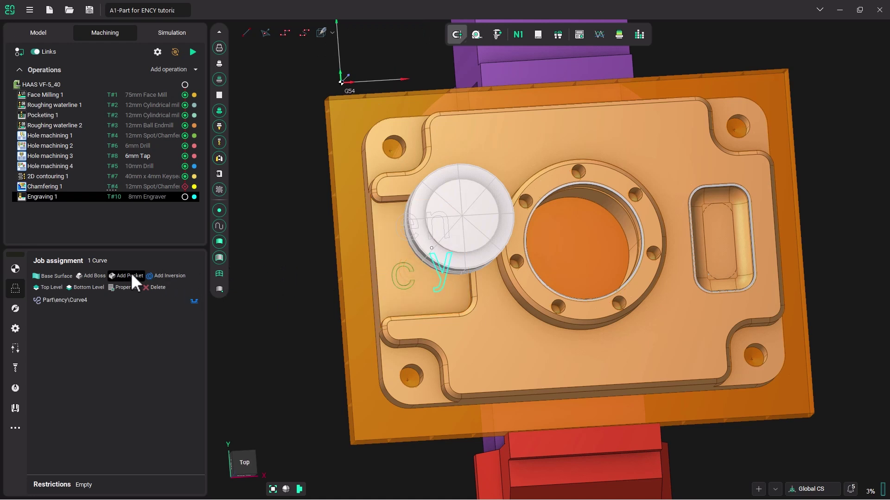
{"action": "left_click", "coordinate": [132, 276]}
{"action": "left_click", "coordinate": [441, 225]}
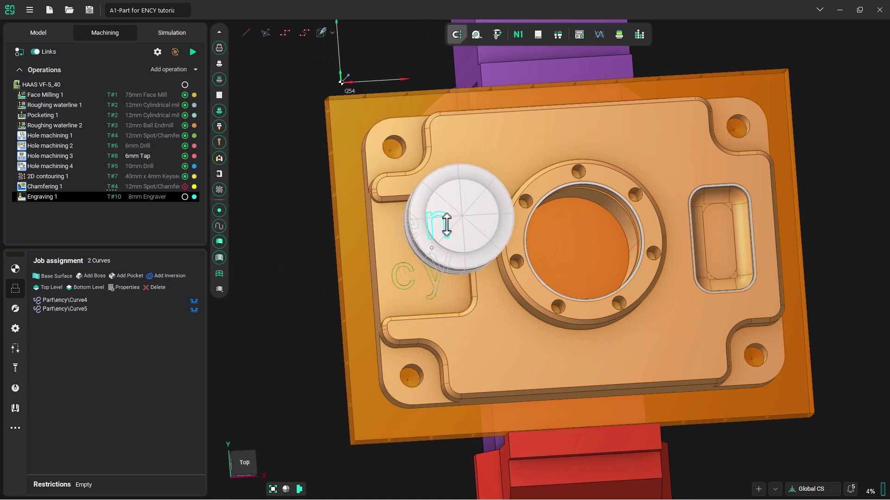
{"action": "left_click", "coordinate": [122, 277]}
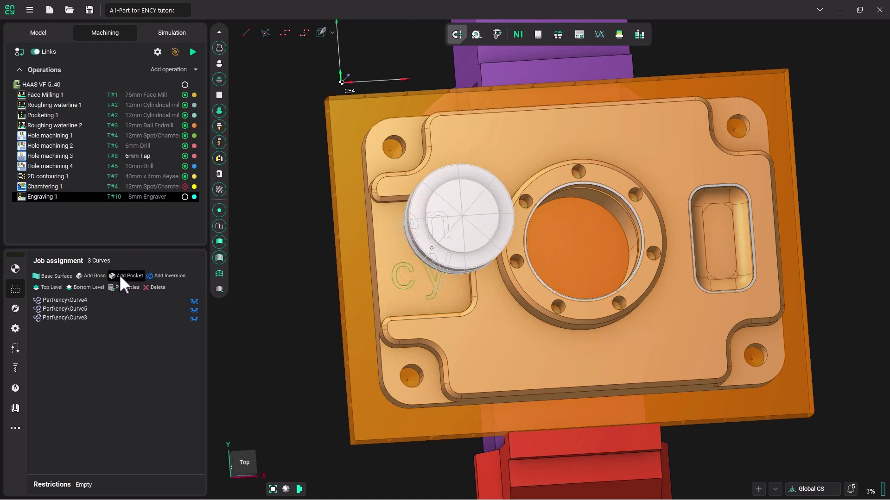
{"action": "left_click", "coordinate": [404, 242]}
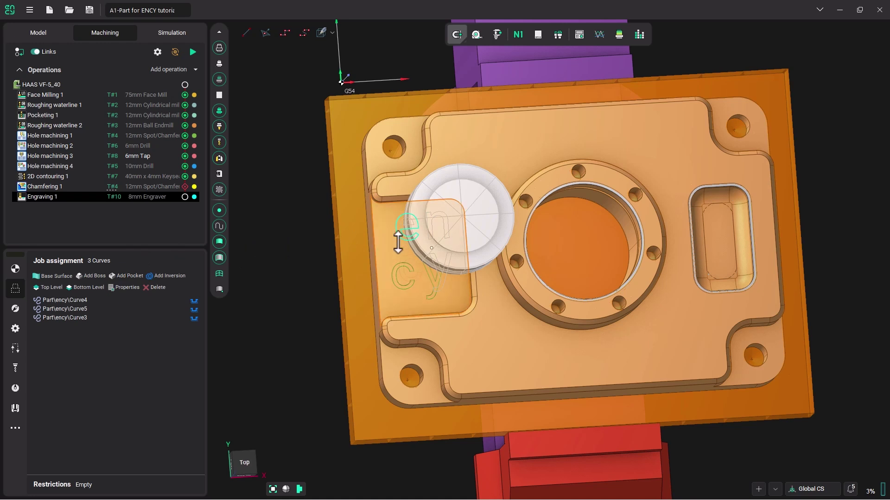
{"action": "left_click", "coordinate": [132, 275]}
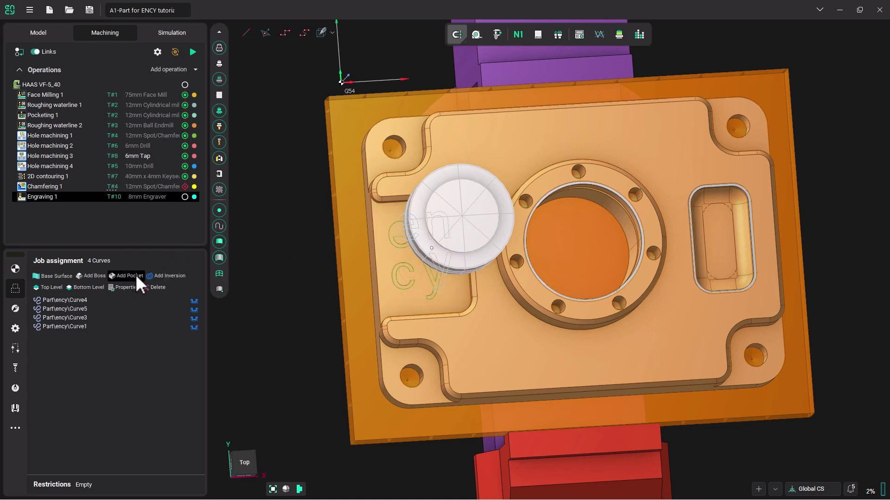
- Add the inner loop of the e as a boss curve
{"action": "left_click", "coordinate": [407, 222]}
{"action": "left_click", "coordinate": [92, 276]}
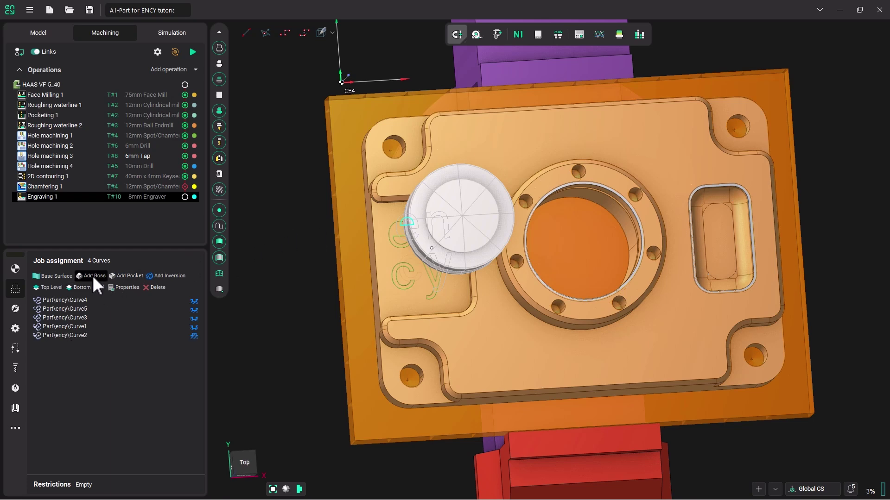
{"action": "right_click_drag", "start_coordinate": [369, 332], "coordinate": [373, 298]}
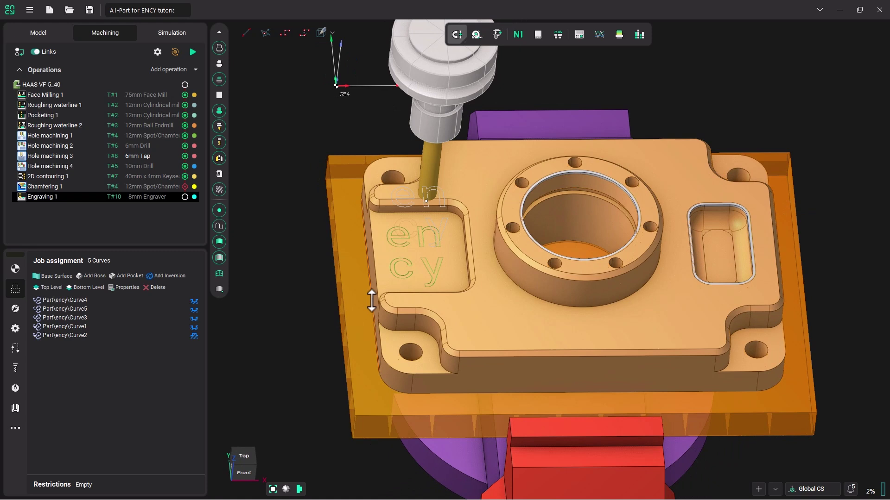
- Enable V Carving in Engraving 1's strategy and calculate the toolpath
{"action": "left_click", "coordinate": [16, 308]}
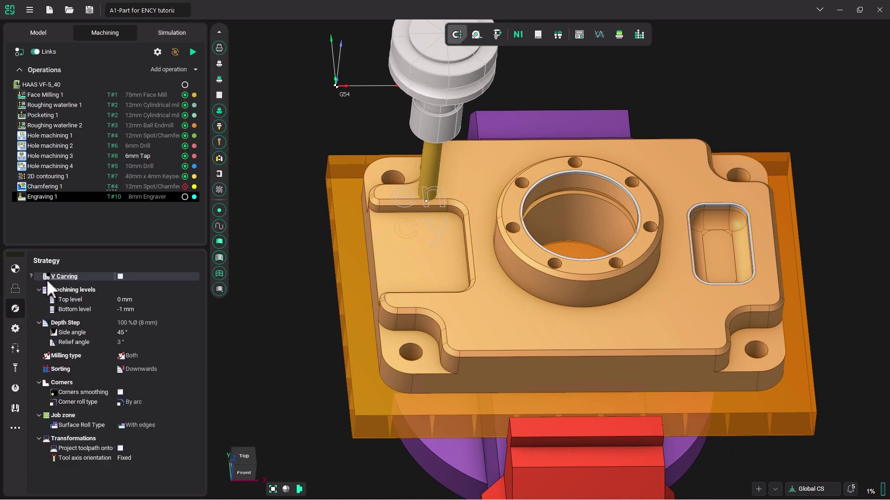
{"action": "left_click", "coordinate": [121, 276]}
{"action": "left_click", "coordinate": [193, 51]}
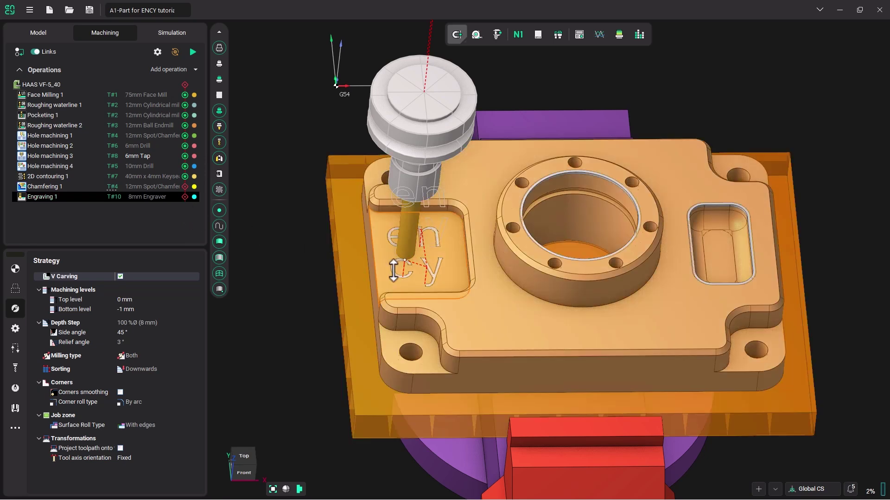
{"action": "scroll", "coordinate": [396, 269], "scroll_direction": "up", "scroll_amount": 3}
{"action": "scroll", "coordinate": [395, 268], "scroll_direction": "up", "scroll_amount": 2}
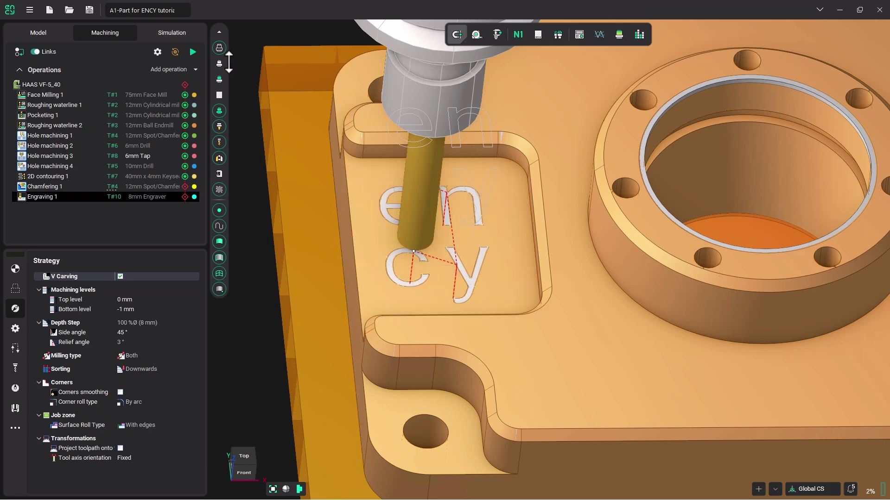
- Play the machining simulation and zoom in on the pocket's V-carved 'ency' letters
{"action": "left_click", "coordinate": [161, 34]}
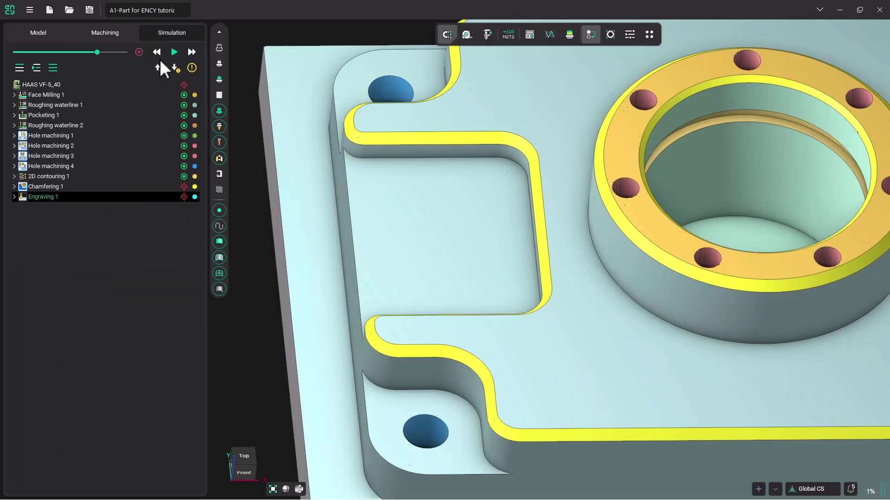
{"action": "left_click", "coordinate": [174, 52]}
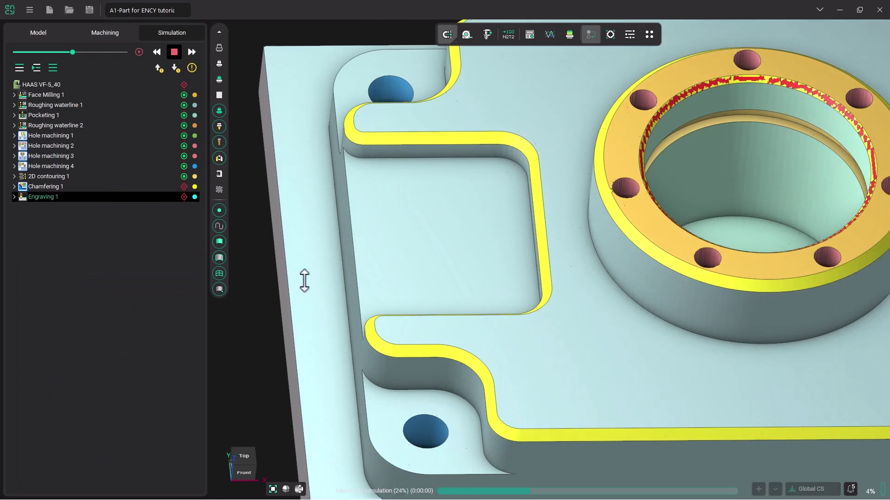
{"action": "scroll", "coordinate": [379, 309], "scroll_direction": "up", "scroll_amount": 5}
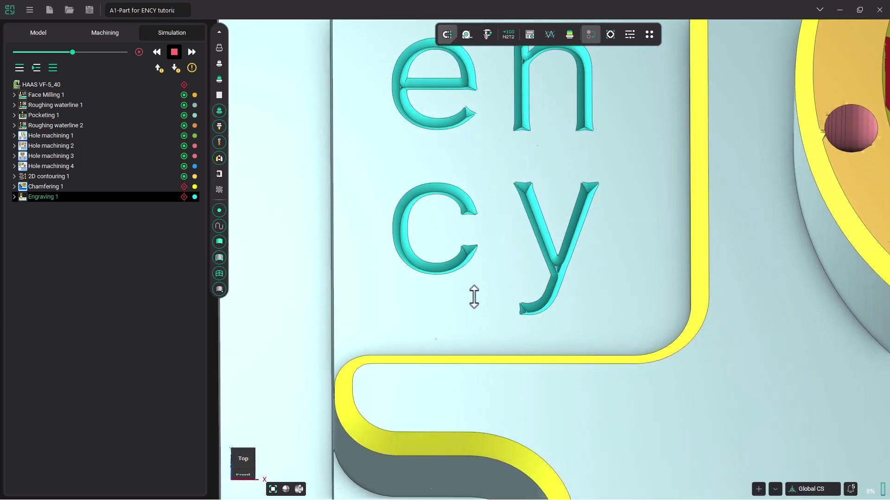
{"action": "scroll", "coordinate": [512, 218], "scroll_direction": "up", "scroll_amount": 2}
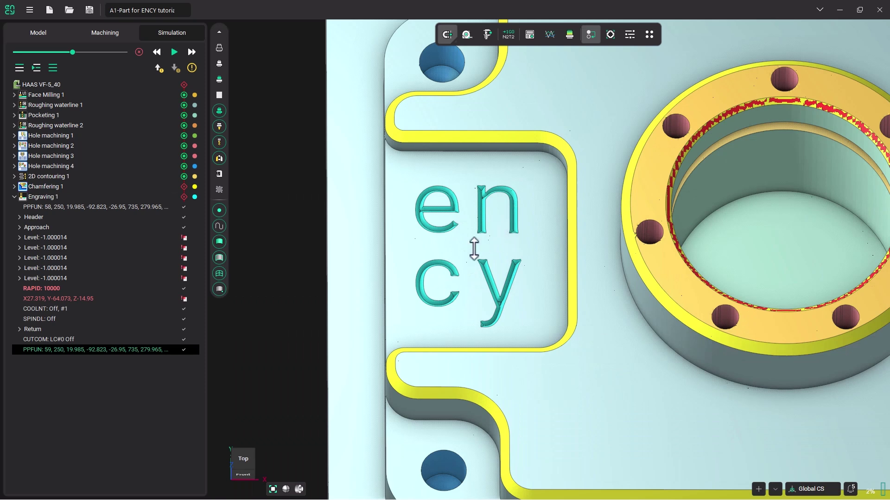
- List the five 'ency' text curves in the model tree and tilt the view over the recessed pocket
{"action": "left_click", "coordinate": [38, 32]}
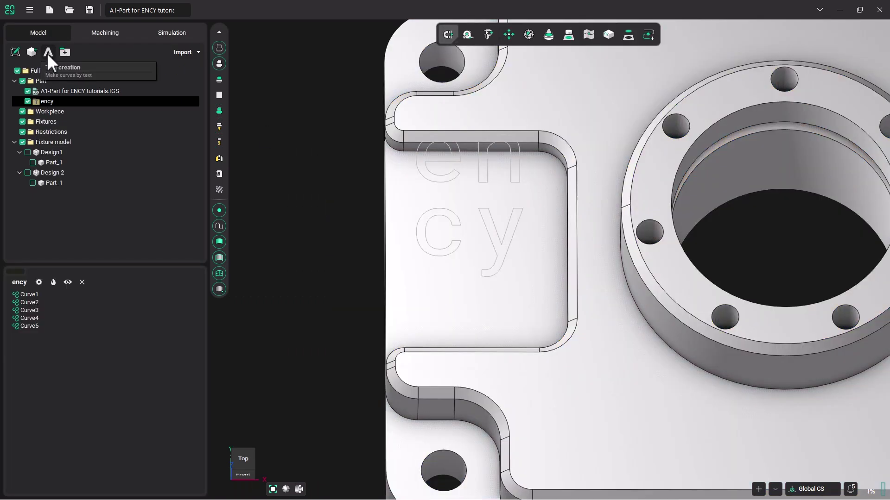
{"action": "middle_click_drag", "start_coordinate": [365, 224], "coordinate": [365, 240]}
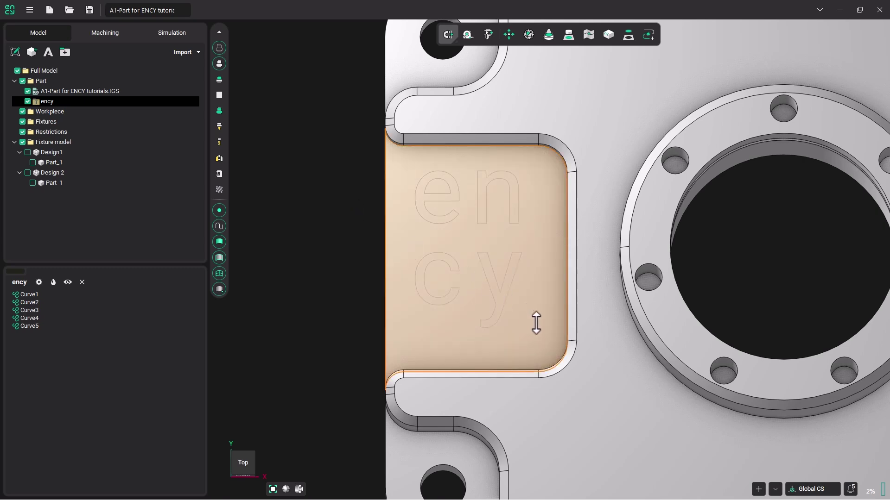
{"action": "scroll", "coordinate": [536, 323], "scroll_direction": "down", "scroll_amount": 2}
{"action": "scroll", "coordinate": [537, 323], "scroll_direction": "down", "scroll_amount": 3}
{"action": "middle_click_drag", "start_coordinate": [604, 333], "coordinate": [602, 277]}
- Inspect the simulated part from a front-top angle, with 'ency' V-carved into the left pocket floor
{"action": "left_click", "coordinate": [169, 33]}
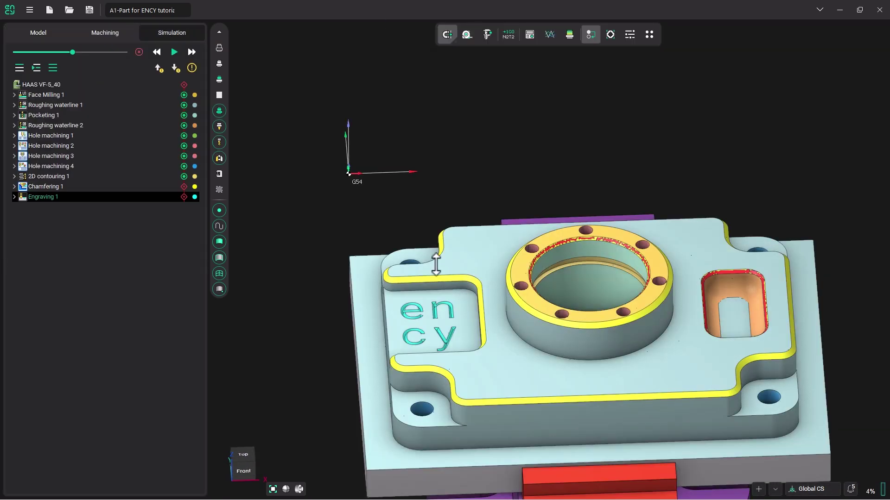
{"action": "middle_click_drag", "start_coordinate": [478, 295], "coordinate": [302, 161]}
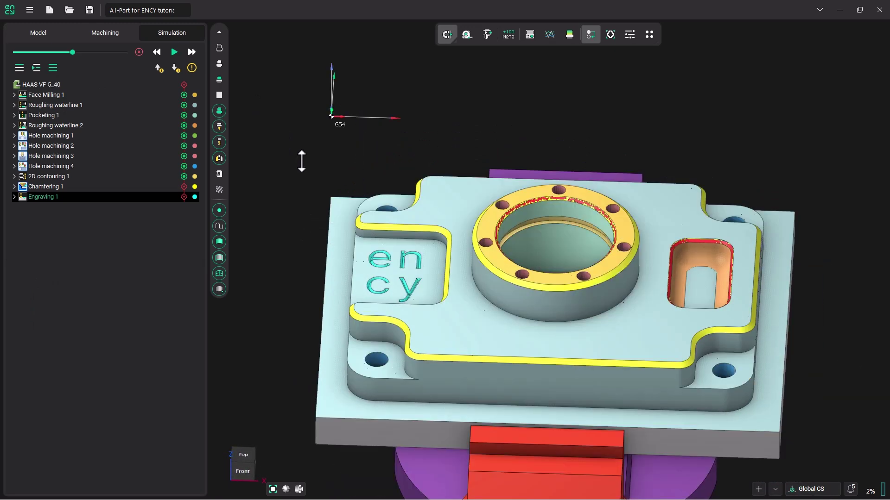
{"action": "middle_click_drag", "start_coordinate": [302, 161], "coordinate": [317, 170]}
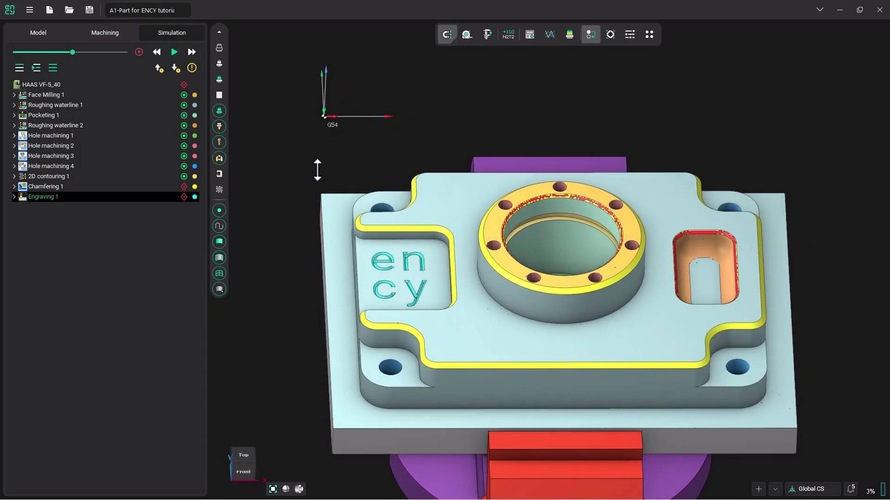